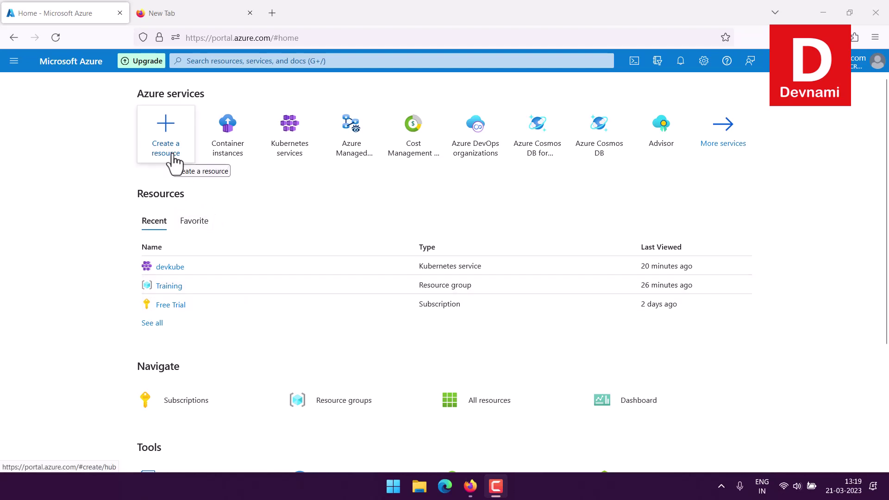
Open the Container instances service from the Containers category of all services.
click(14, 64)
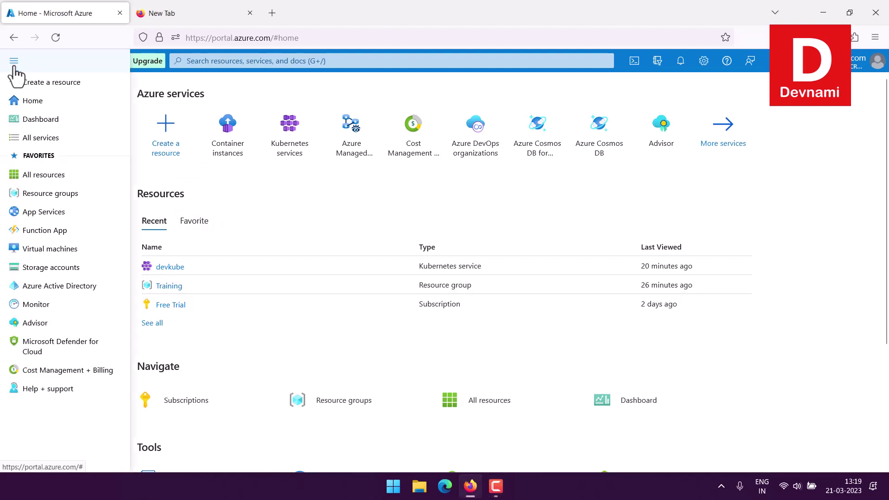
click(43, 137)
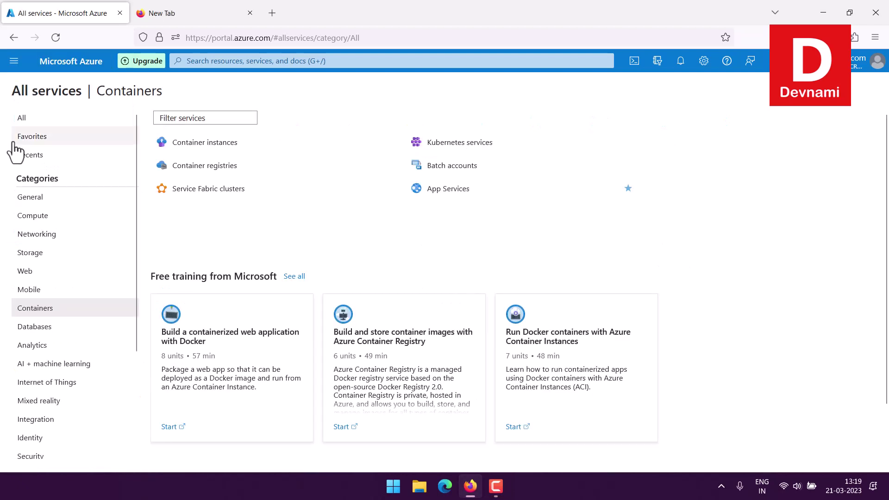
click(22, 311)
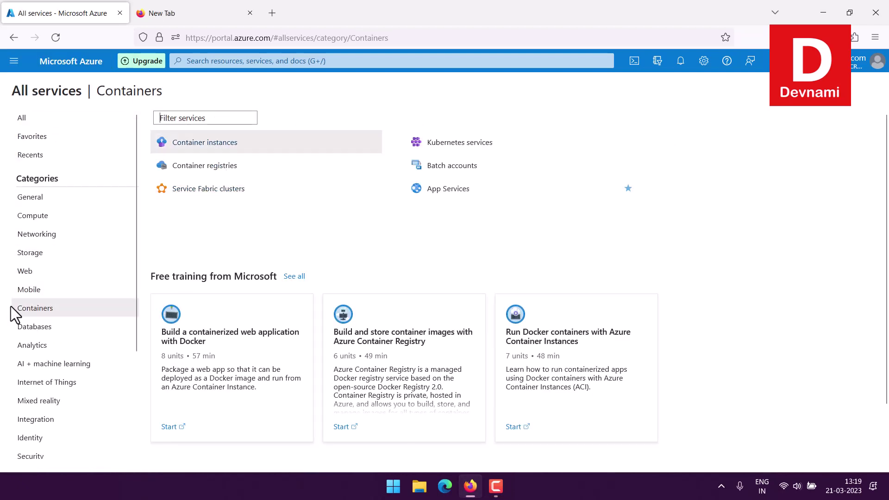
click(203, 144)
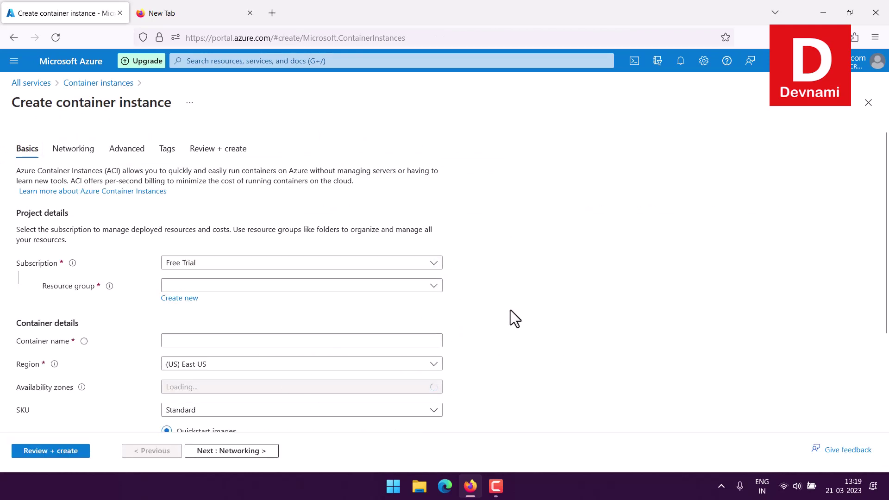
Keep the Free Trial subscription and assign the new container instance to the Training resource group.
click(176, 264)
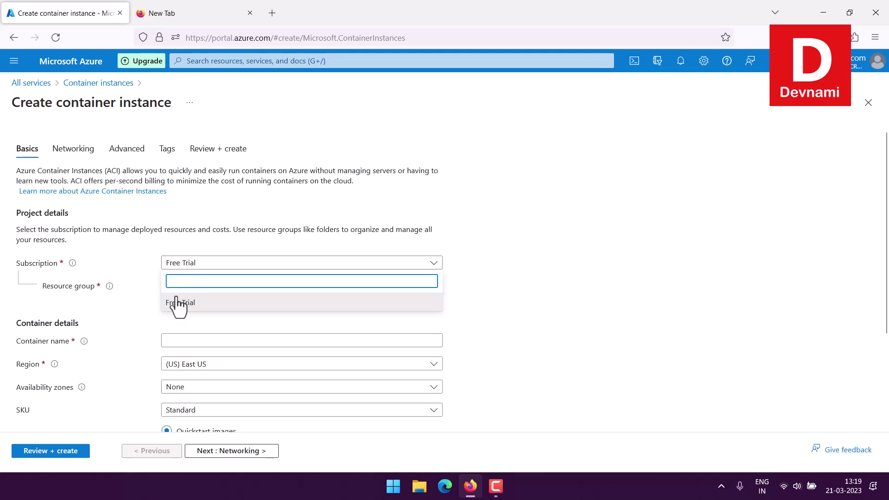
click(132, 264)
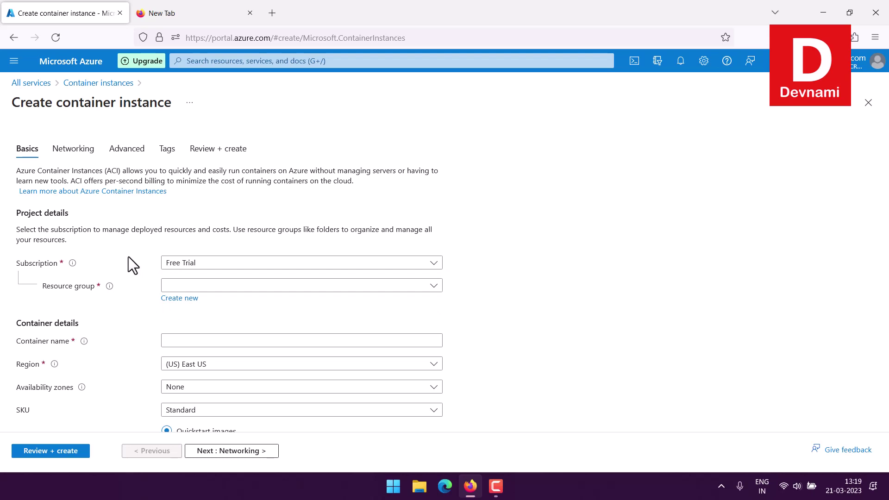
click(205, 286)
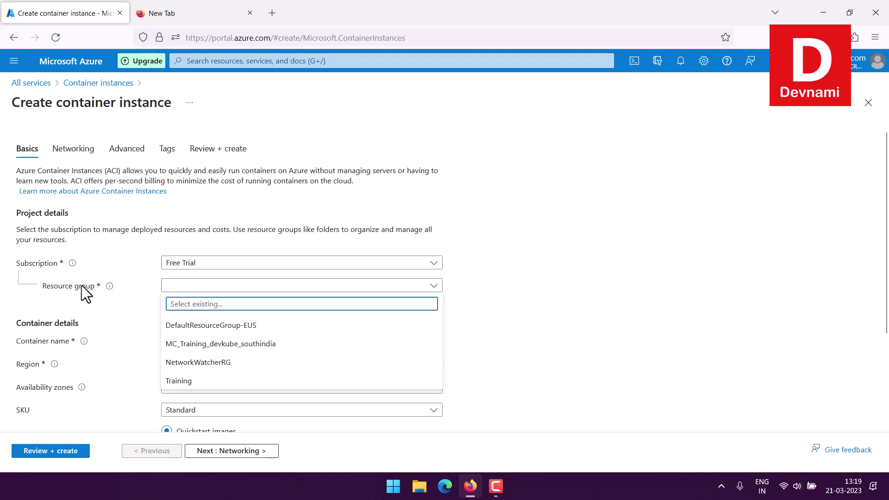
click(189, 382)
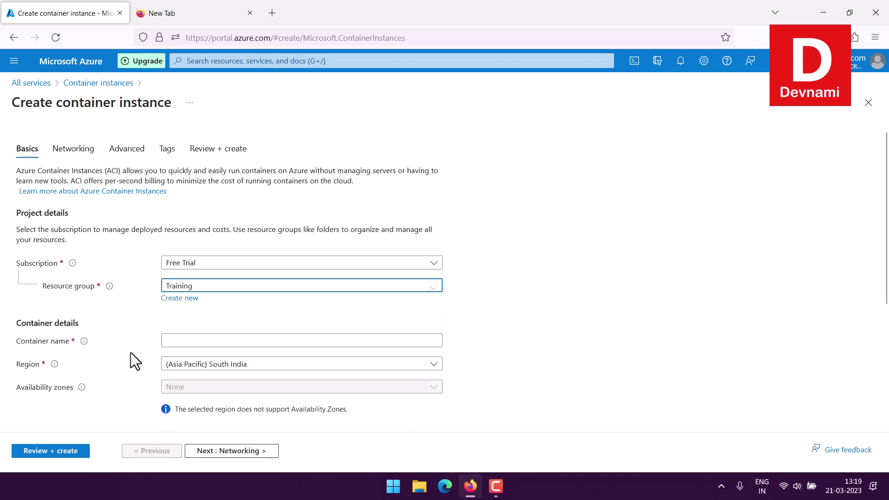
Name the container devcontain.
click(169, 342)
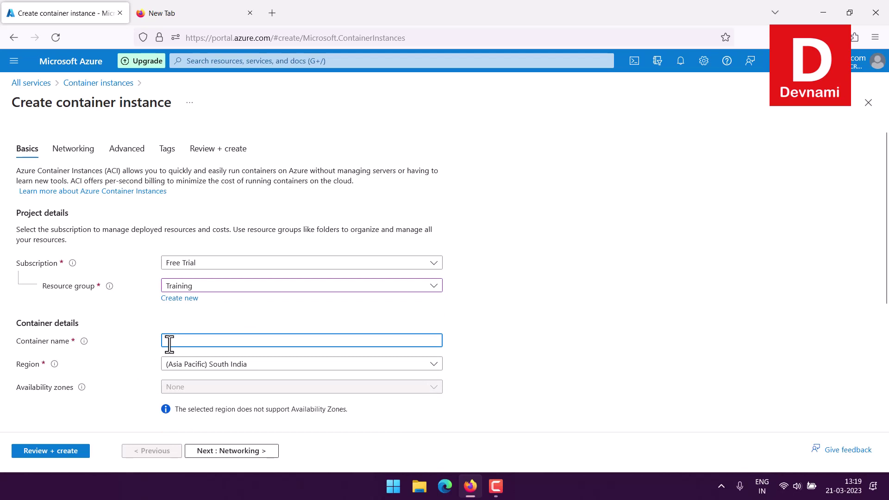
text(dev)
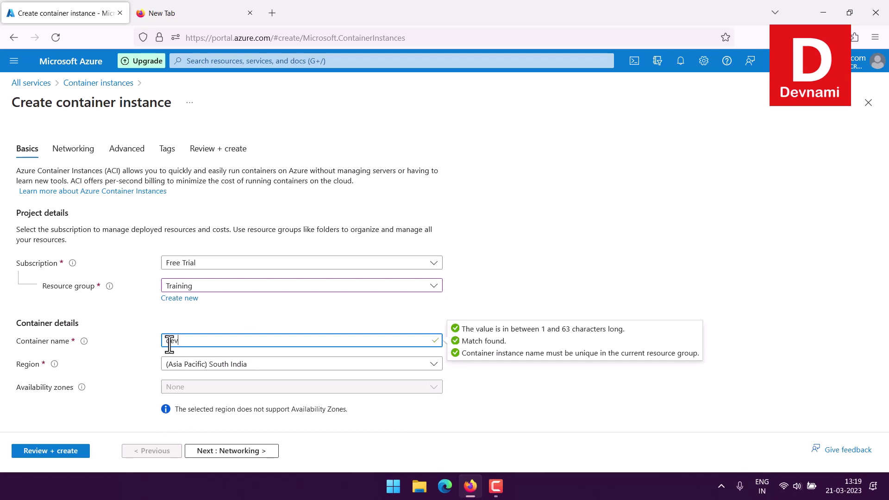
text(contain)
click(137, 337)
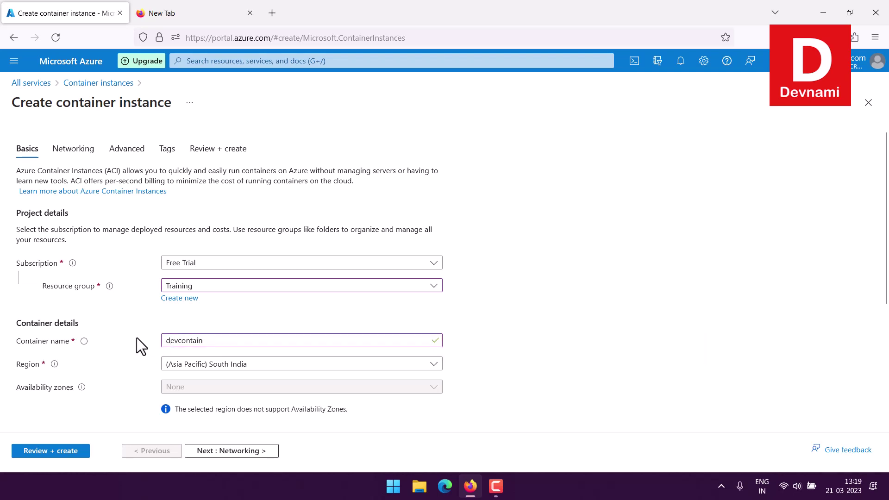
Examine the available region and SKU options in the container details without changing the selections.
scroll(137, 336, down, 2)
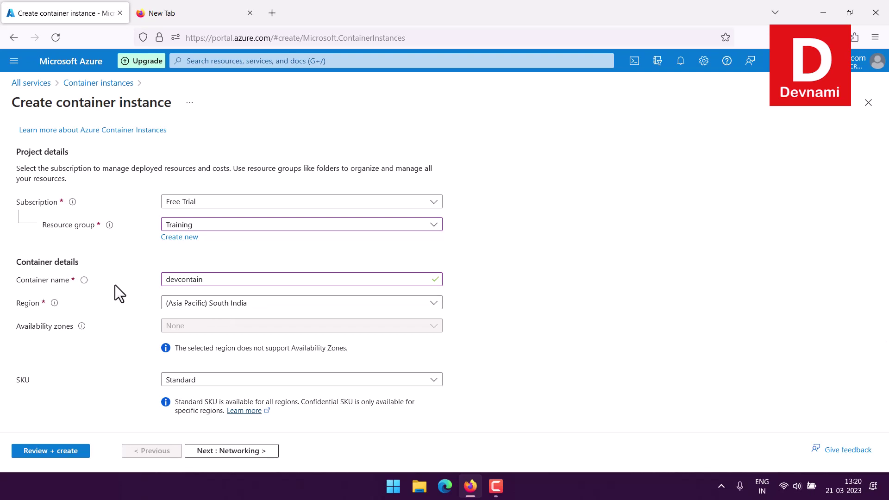
click(192, 302)
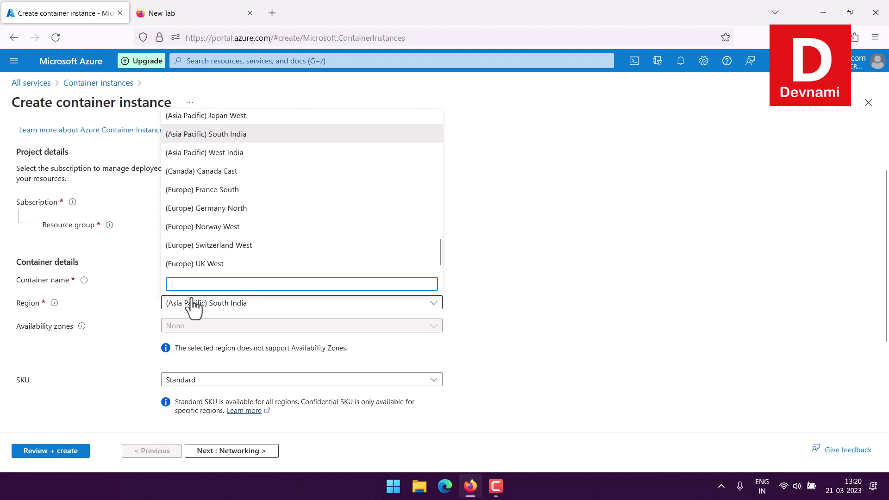
click(115, 285)
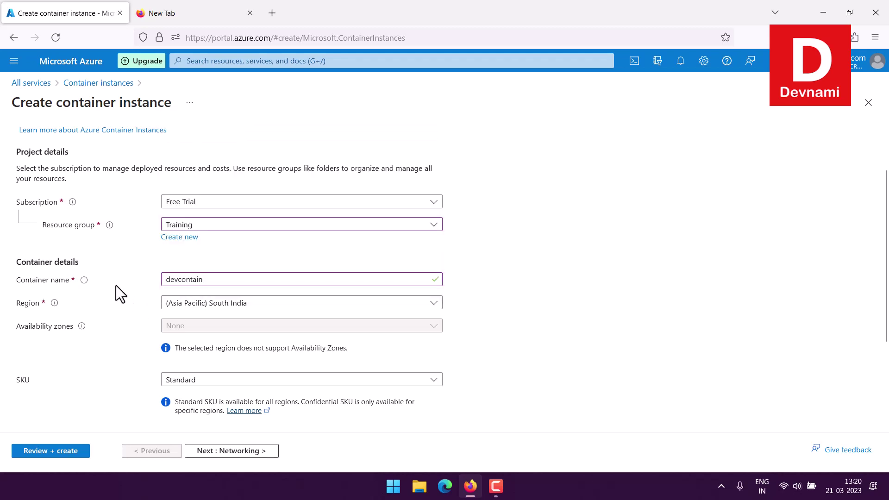
scroll(116, 286, down, 3)
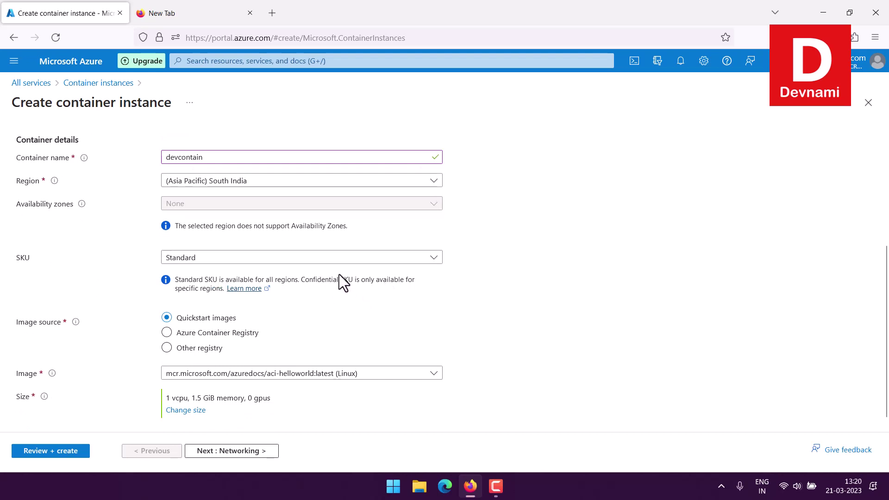
click(328, 261)
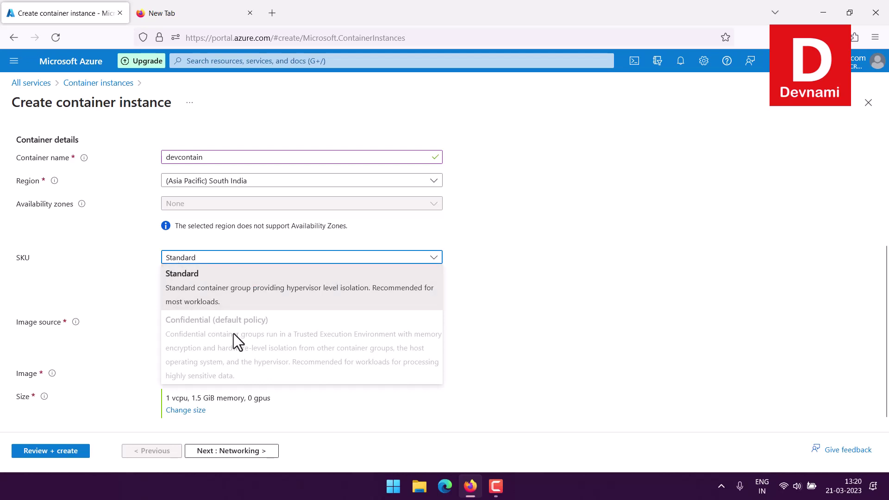
click(118, 286)
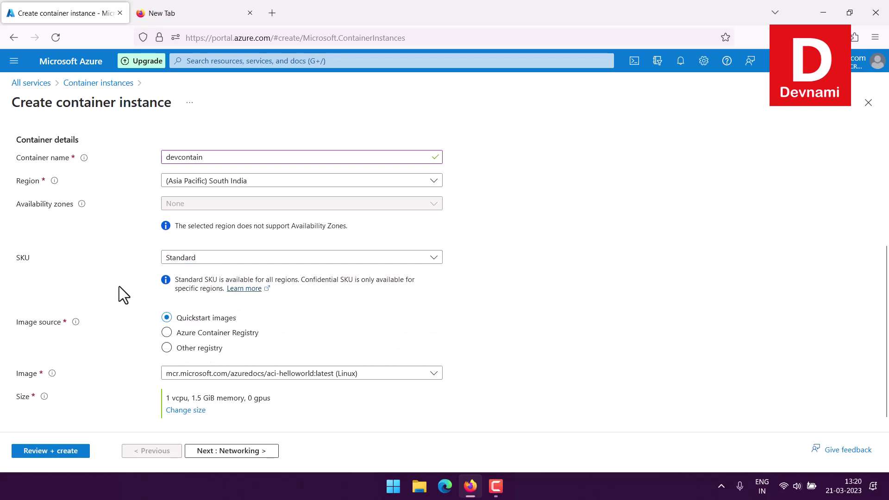
click(197, 261)
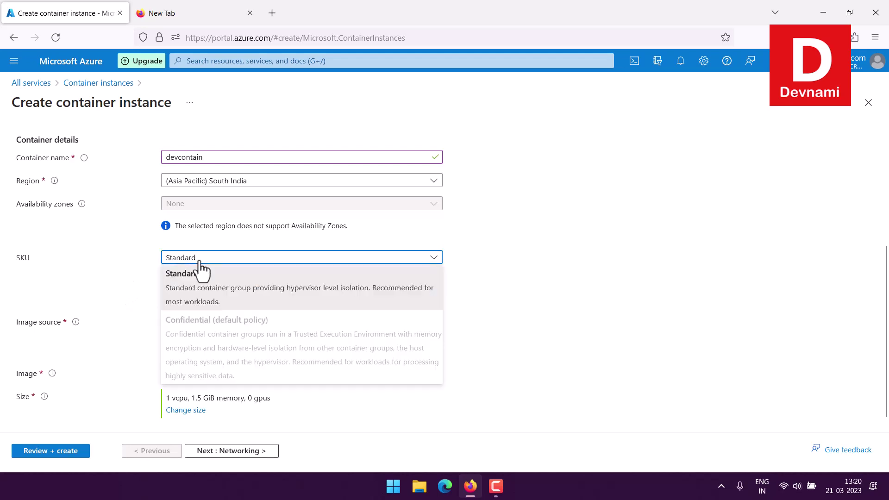
click(154, 280)
scroll(150, 275, down, 1)
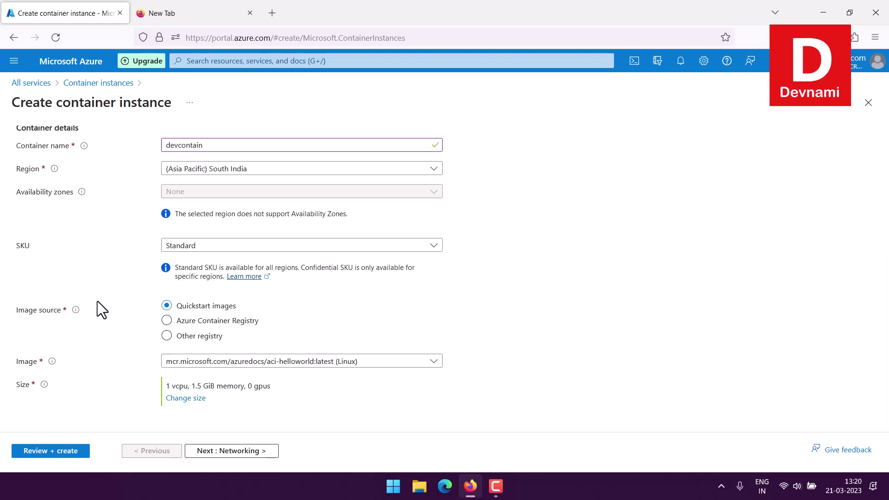
Examine the container size options for CPU cores, memory and GPU type, and leave them without applying changes.
drag(167, 386, 248, 385)
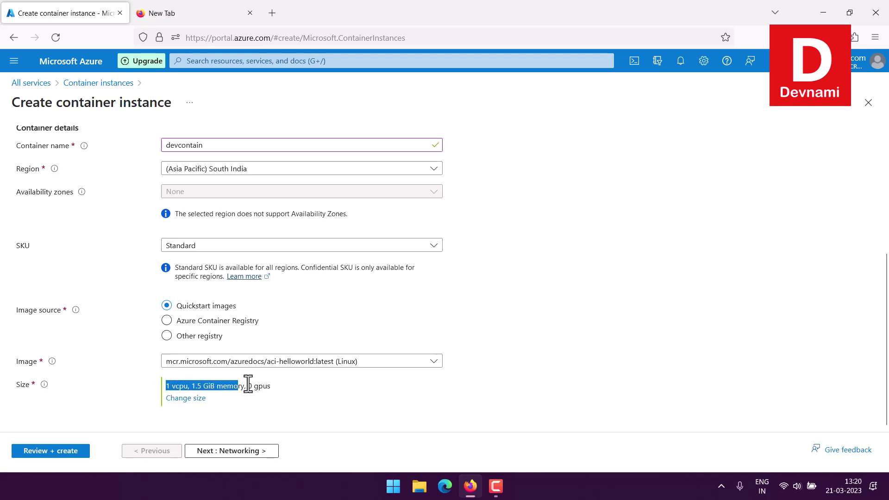
click(288, 388)
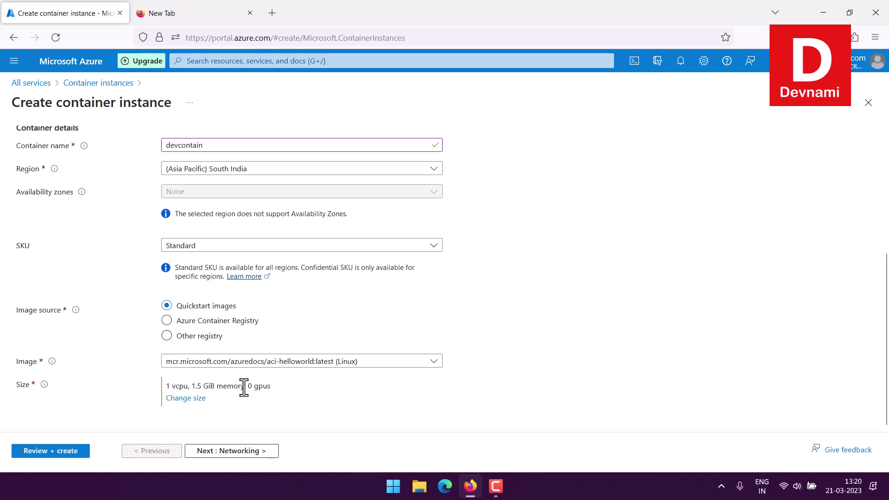
click(191, 398)
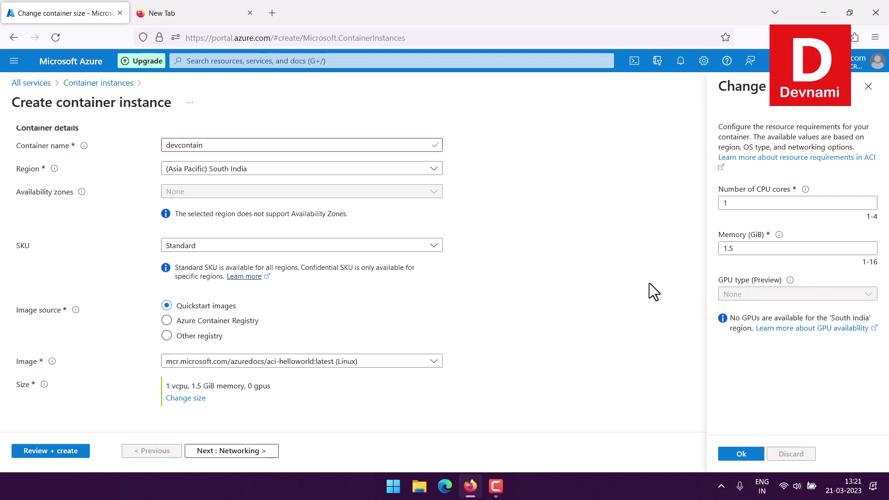
drag(760, 312, 869, 317)
click(749, 300)
click(868, 86)
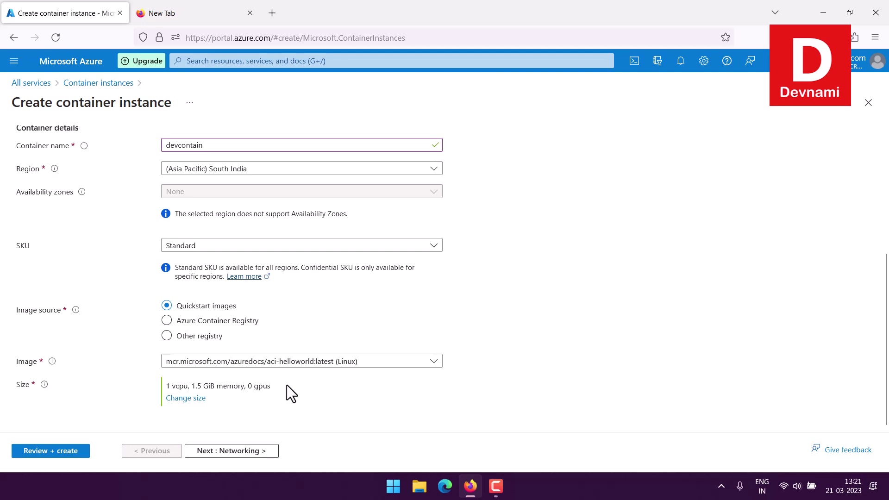
Proceed from the basic settings through networking, keeping the Public type and TCP port 80, to the advanced settings.
scroll(475, 361, up, 4)
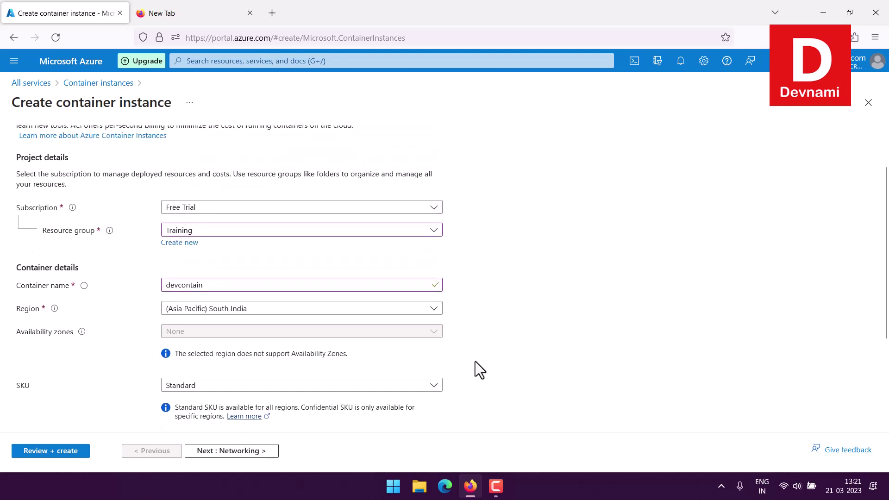
scroll(475, 361, down, 4)
click(231, 451)
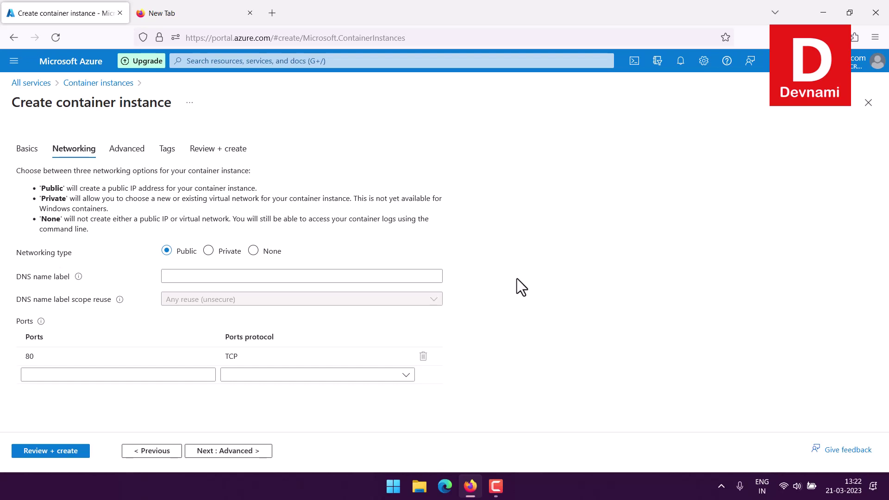
click(232, 451)
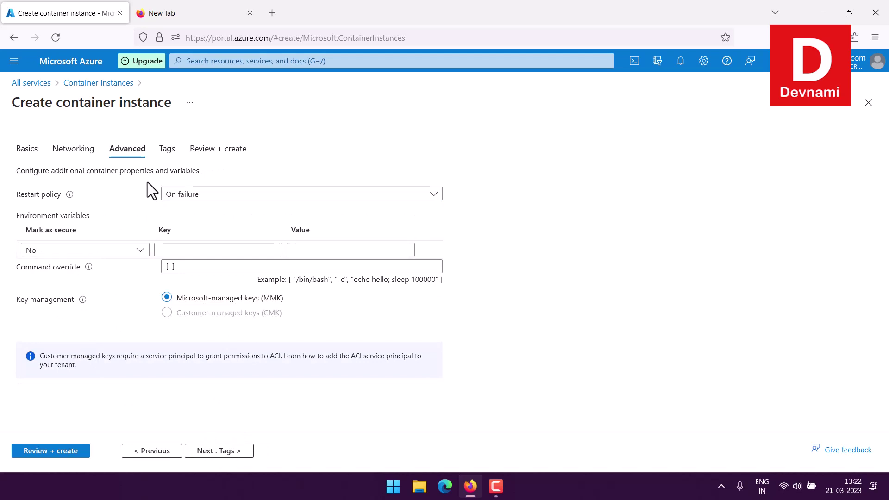
Examine the restart policy choices and the secure-marking options for environment variables without changing them.
click(201, 194)
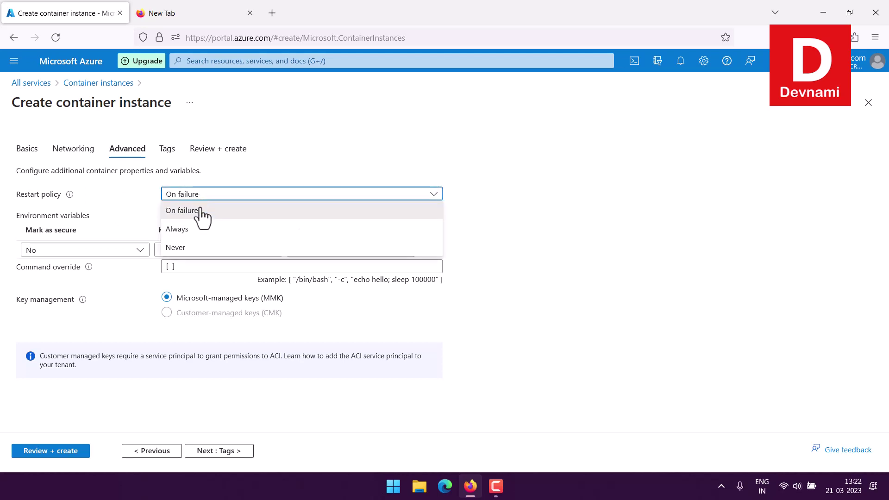
click(121, 205)
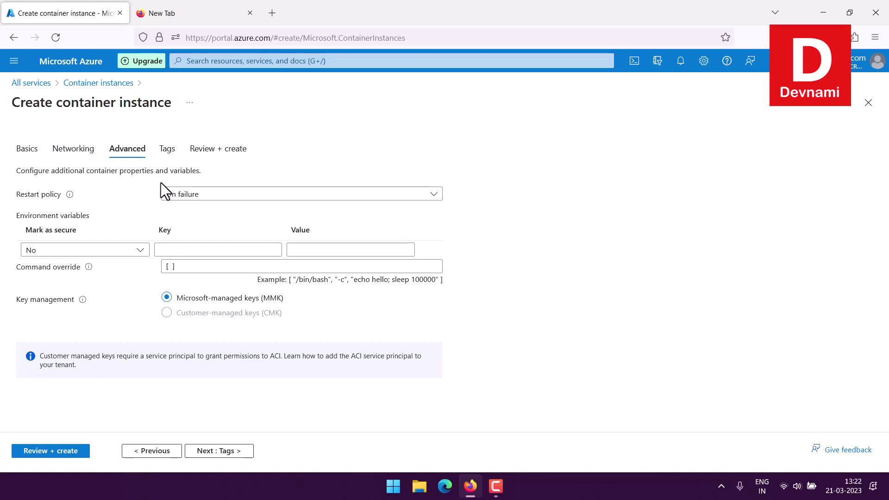
drag(79, 206, 109, 228)
click(112, 218)
click(122, 252)
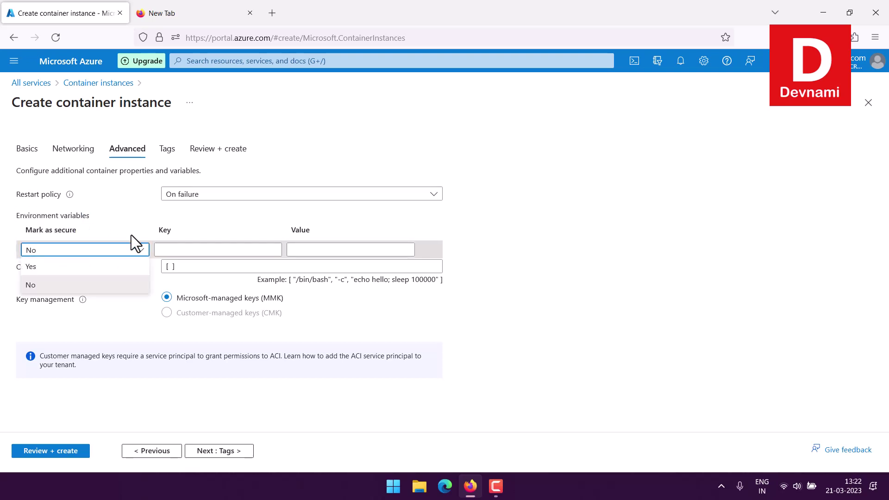
click(131, 235)
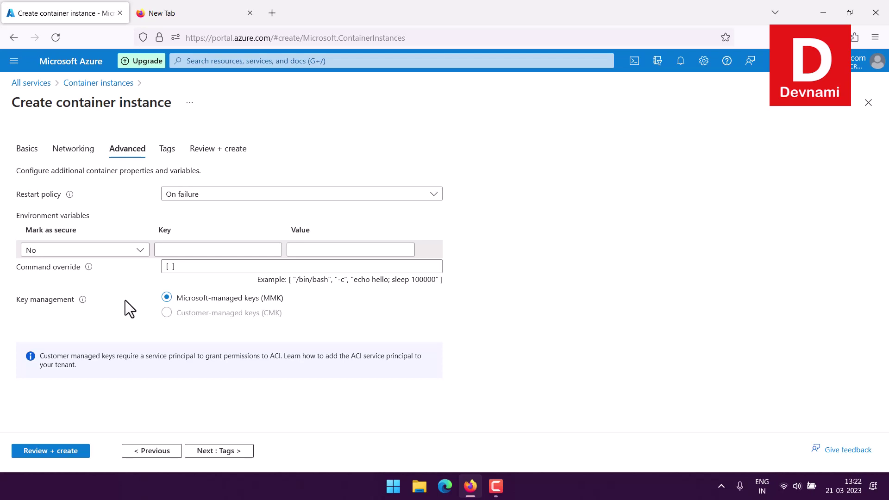
Leave the tags empty, validate the container instance configuration and review its summary through to the tags section.
click(219, 451)
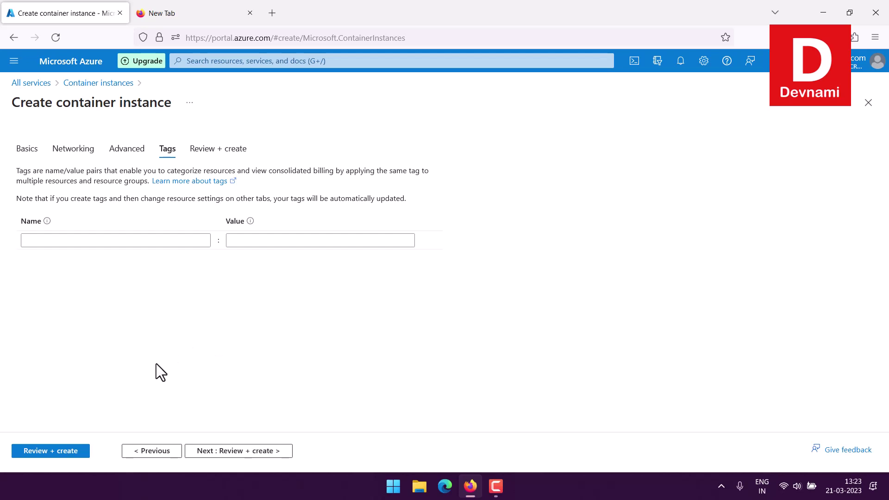
click(67, 451)
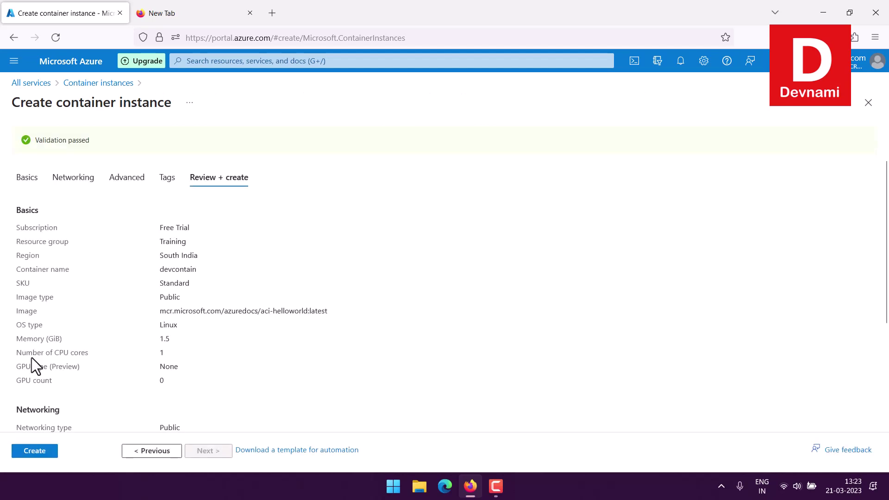
scroll(194, 283, down, 2)
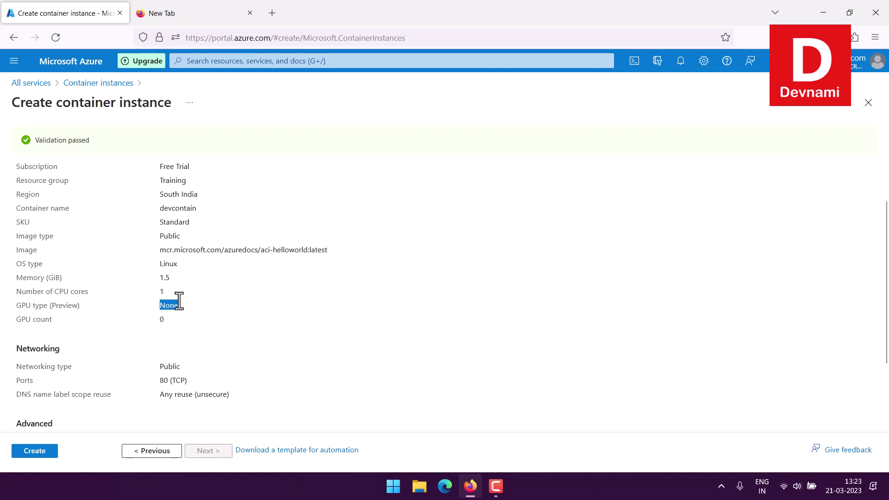
scroll(249, 347, up, 2)
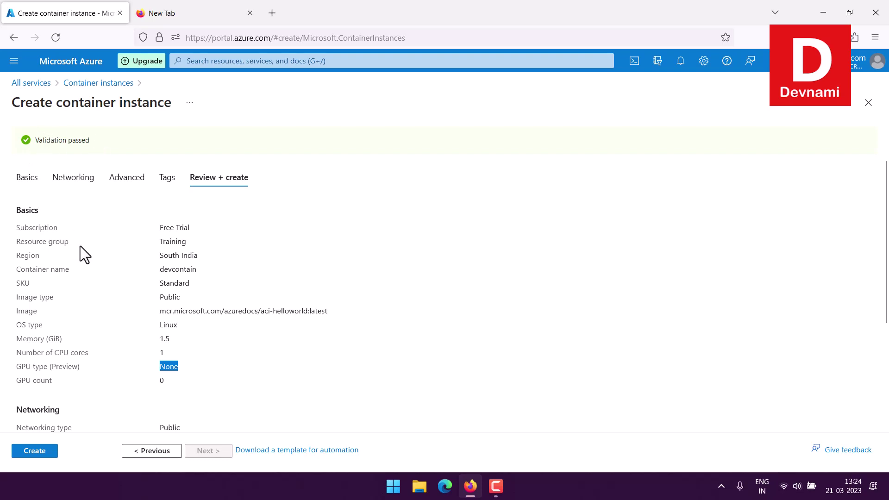
scroll(81, 254, down, 3)
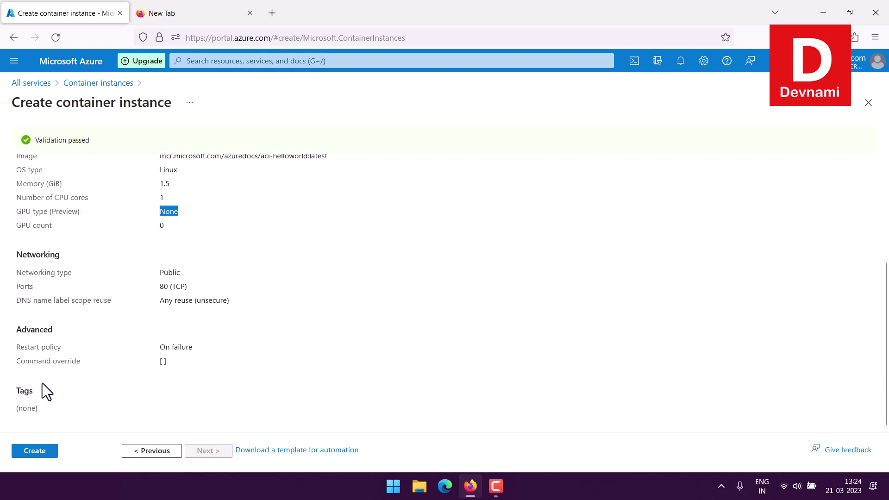
Create the container instance from the validated configuration and open the deployed resource.
click(40, 452)
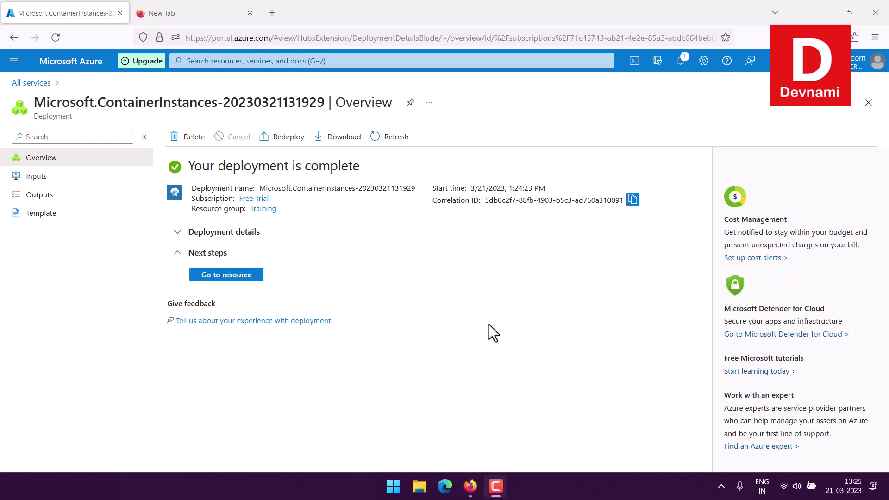
click(235, 275)
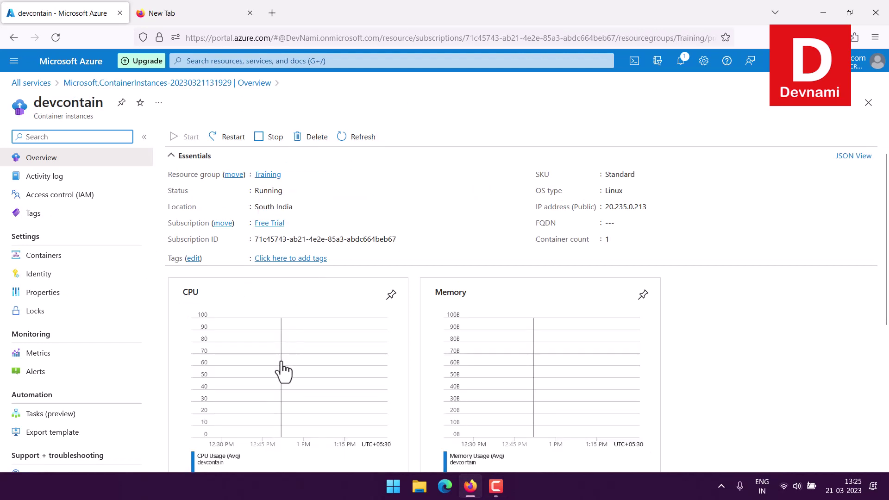
Examine the devcontain overview, including its CPU, memory and network charts and the essentials such as SKU, OS type, IP address and FQDN.
scroll(822, 332, down, 3)
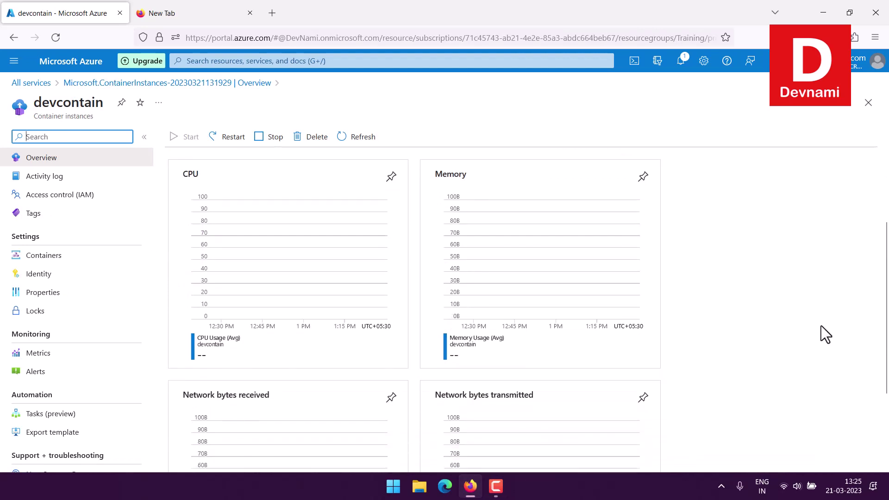
scroll(822, 330, down, 2)
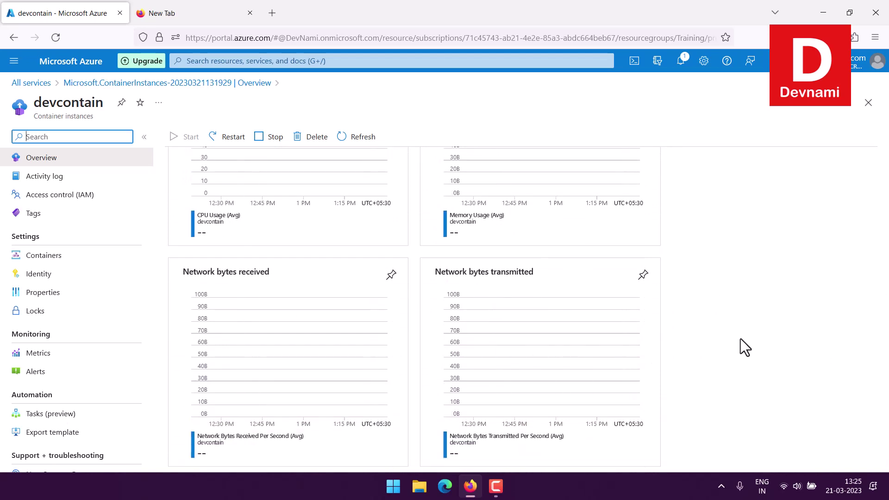
scroll(118, 277, down, 1)
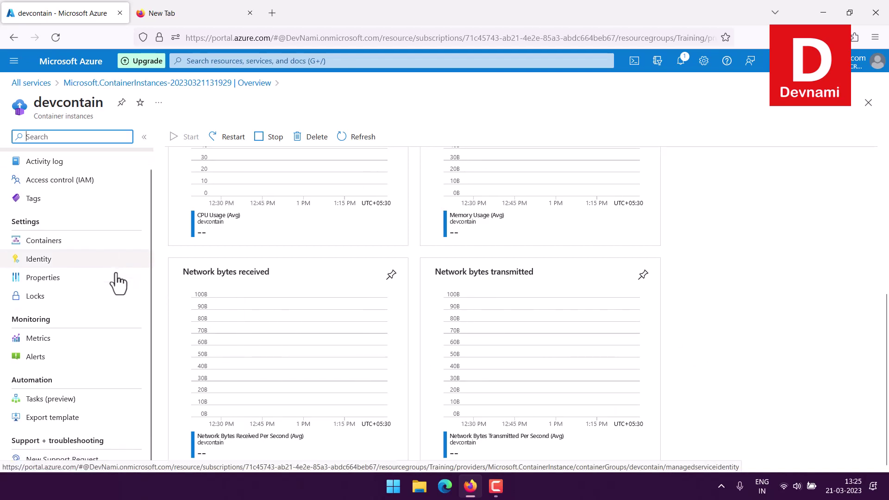
scroll(404, 301, up, 5)
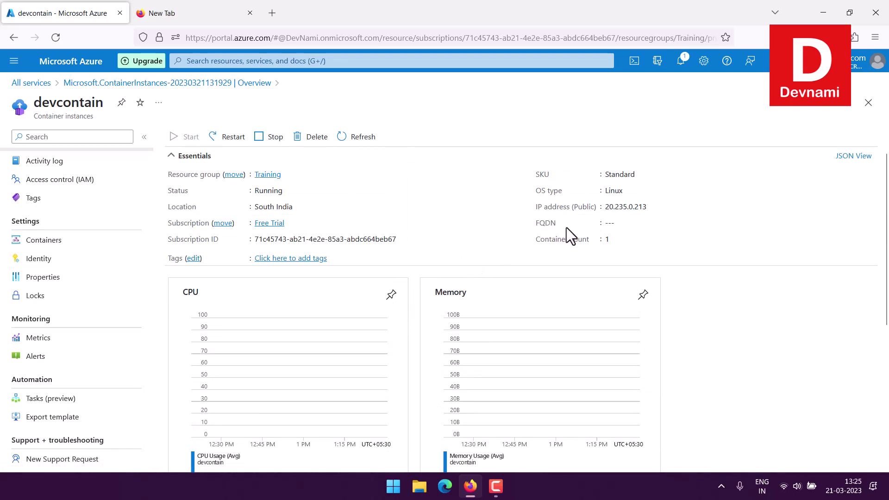
double_click(607, 223)
drag(617, 224, 544, 180)
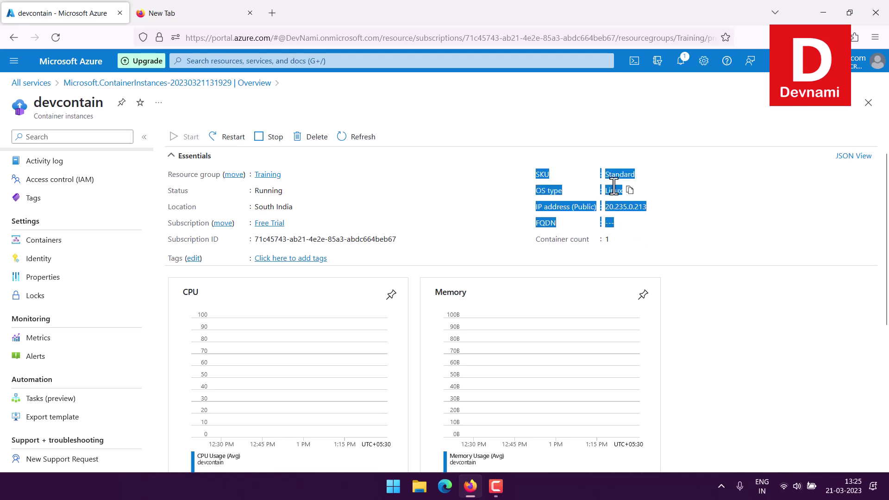
click(543, 160)
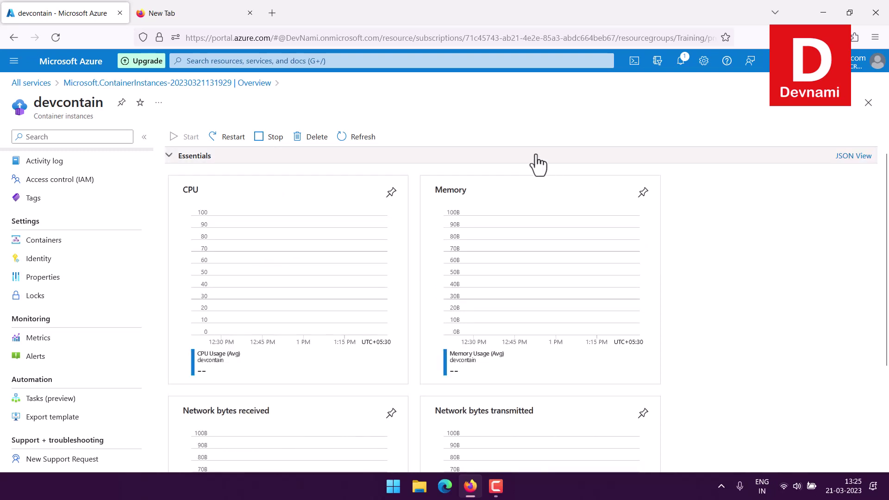
click(534, 160)
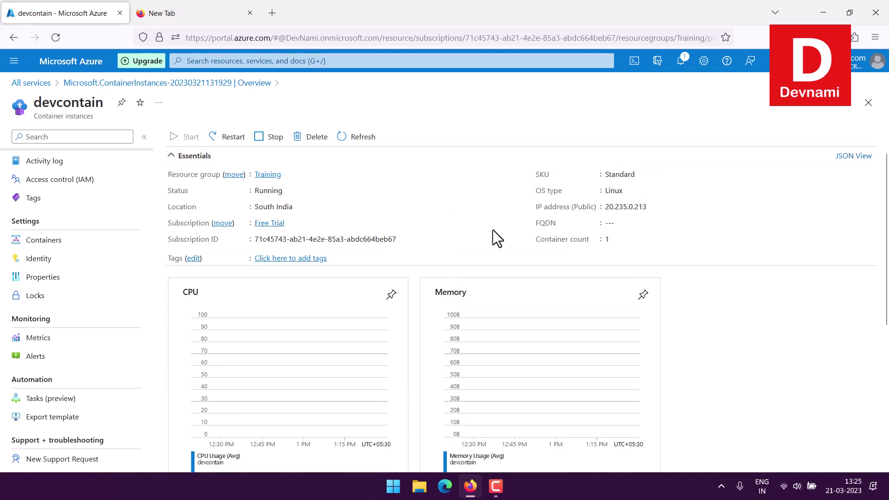
scroll(132, 240, up, 1)
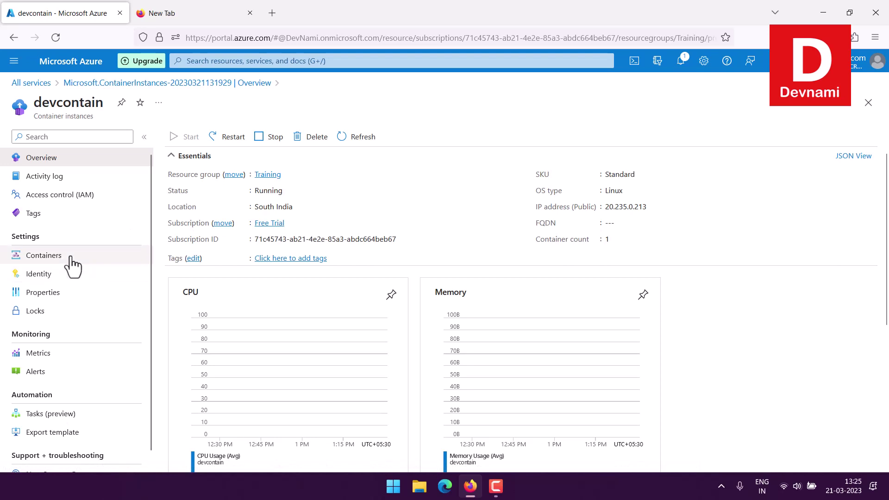
Check the container's state and events, and view the automation tasks page of devcontain.
click(129, 264)
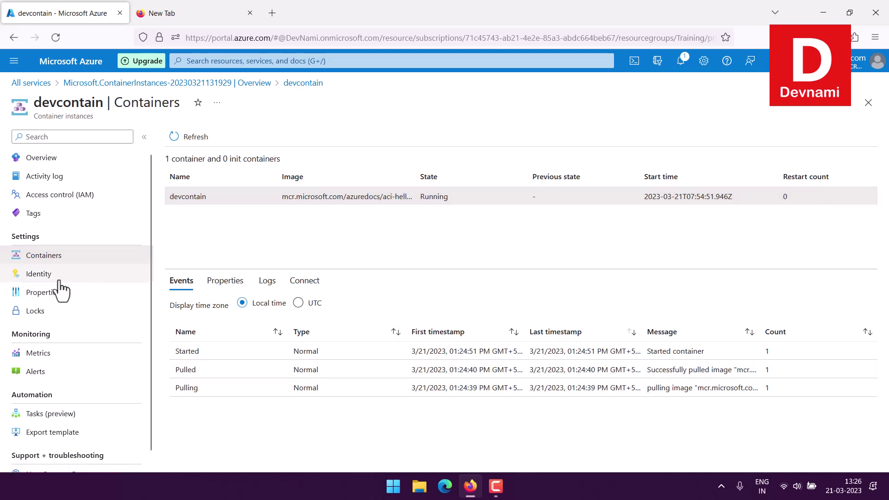
scroll(112, 316, down, 1)
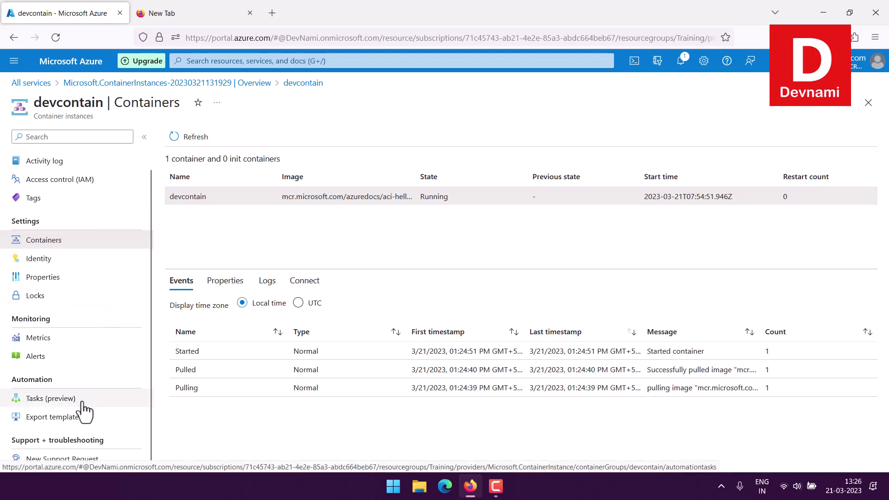
click(101, 399)
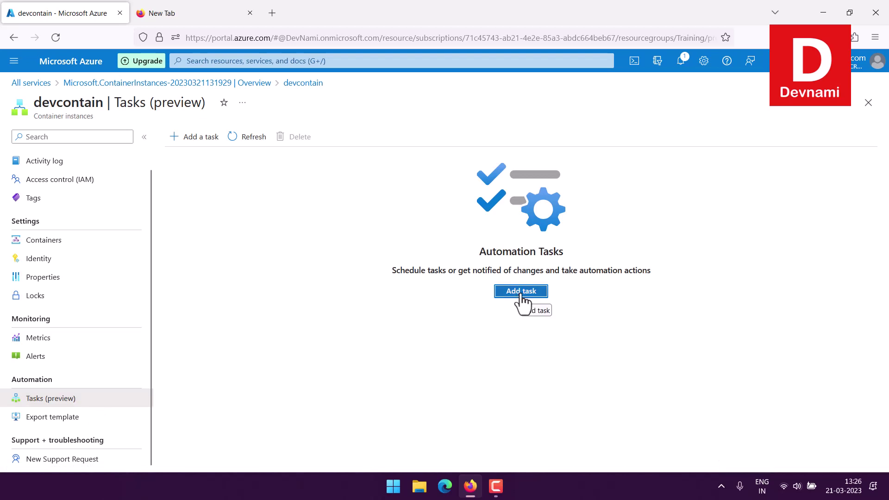
Read through the exported deployment template of devcontain, covering its container properties, ports, resource requests and restart policy.
click(37, 416)
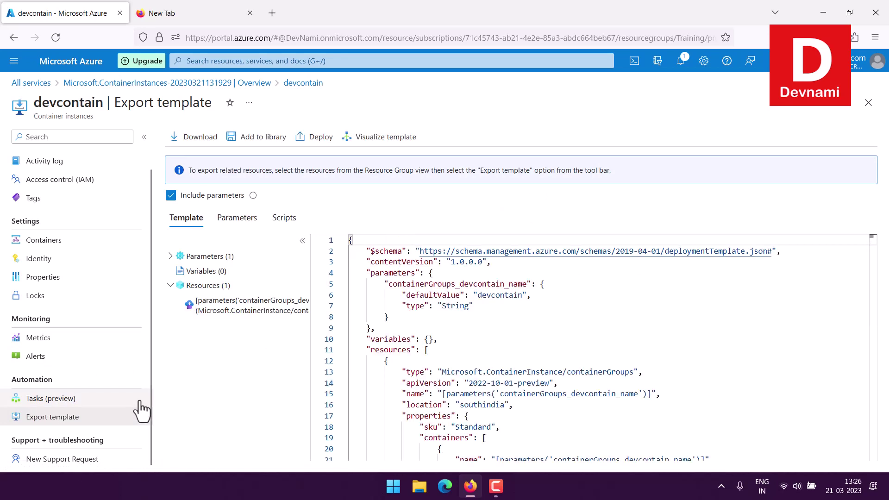
scroll(370, 360, down, 10)
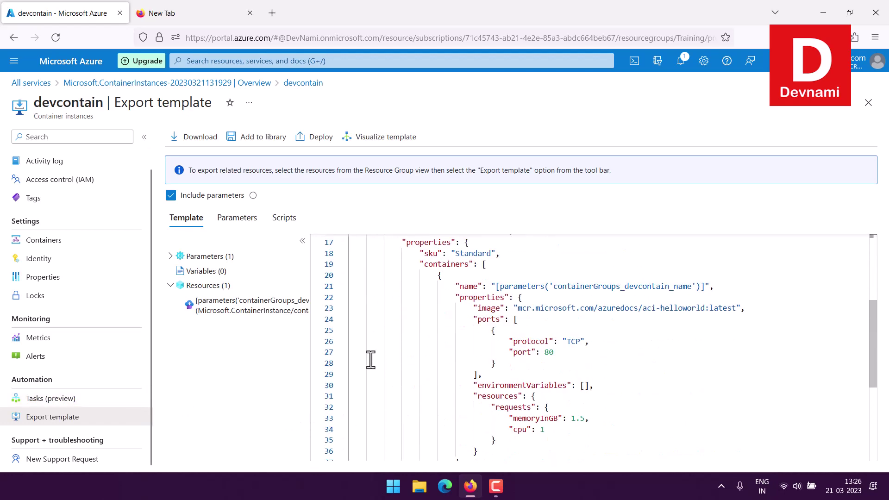
scroll(370, 360, down, 1)
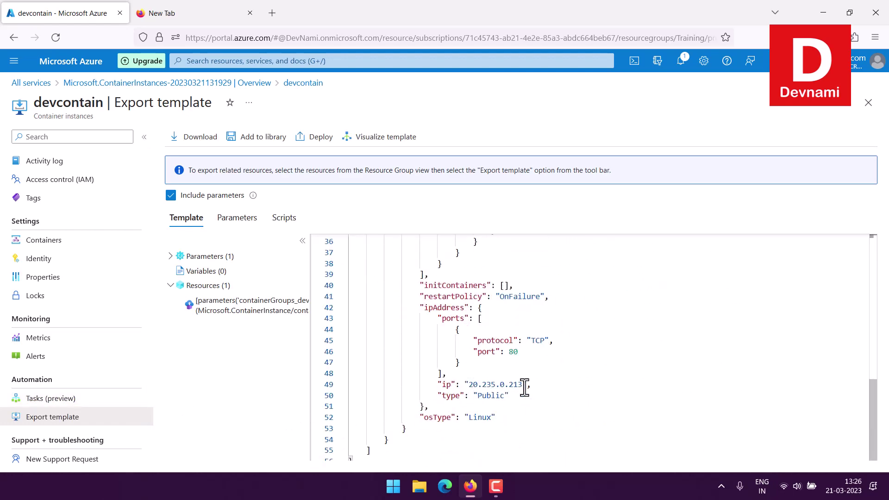
scroll(371, 354, up, 5)
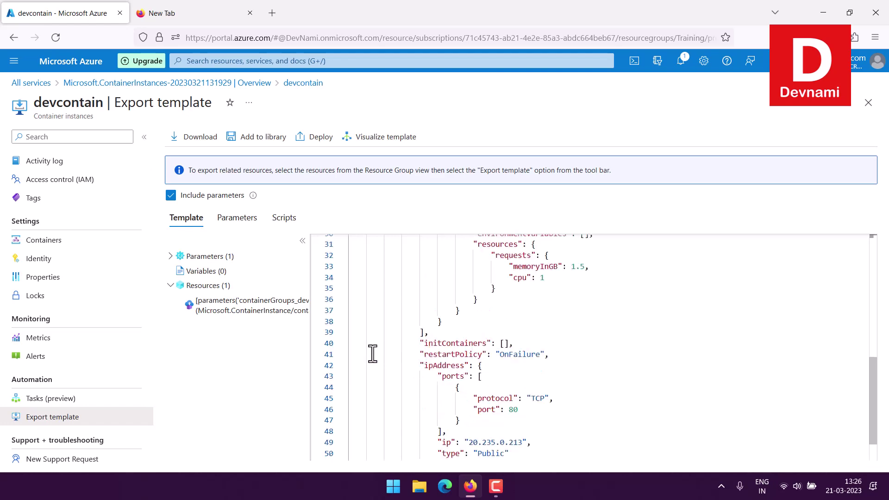
scroll(399, 354, up, 5)
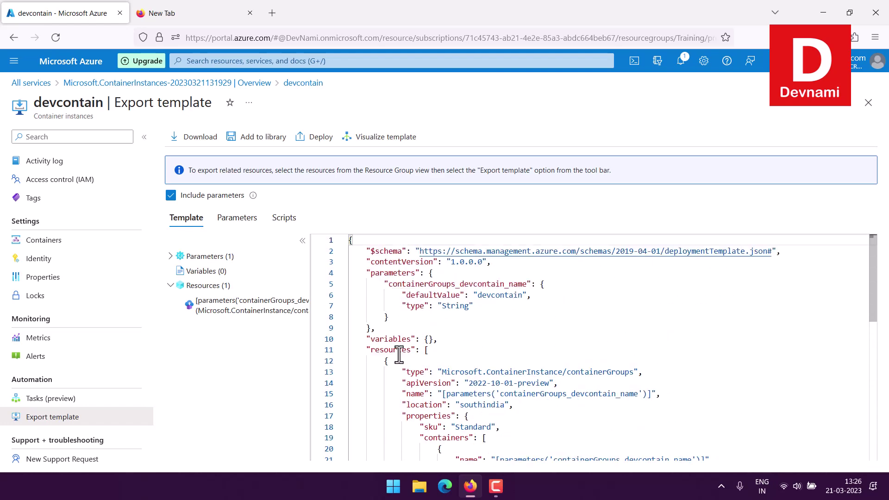
scroll(398, 354, down, 3)
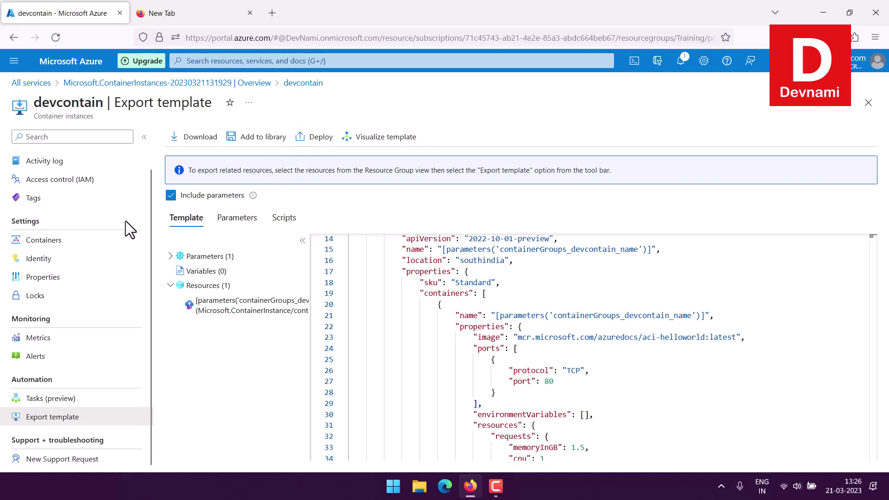
scroll(126, 221, up, 2)
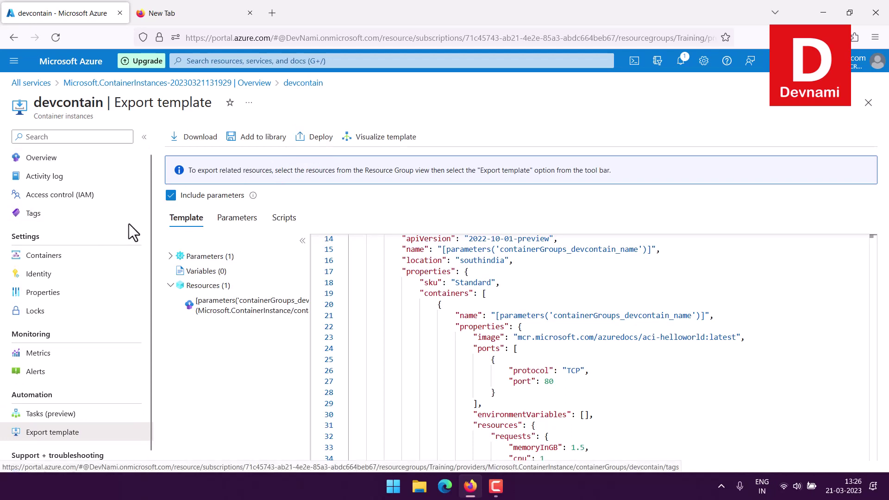
Check the locks of devcontain and review its properties from the OS type and IP address to the subscription details.
click(58, 312)
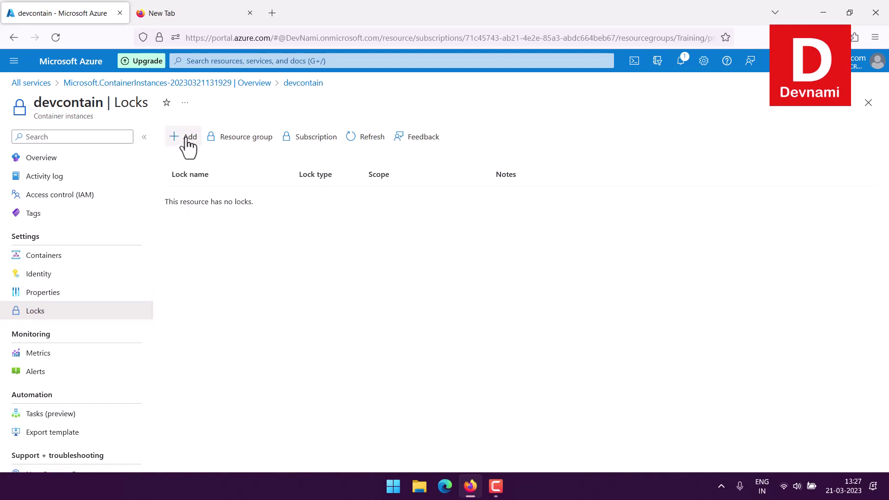
click(49, 293)
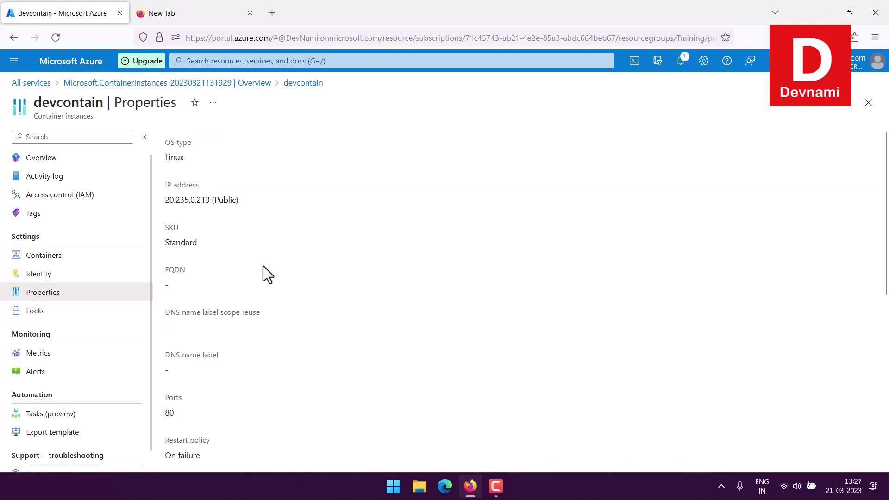
drag(169, 201, 225, 200)
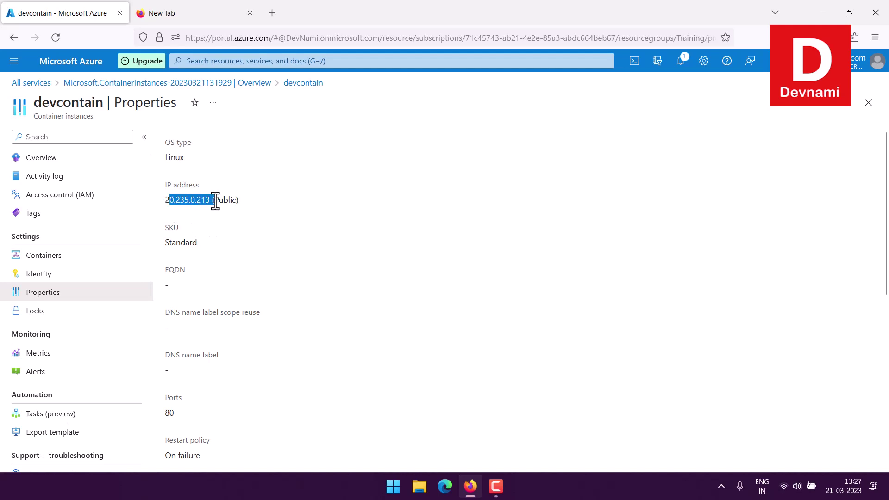
click(245, 202)
scroll(283, 211, down, 1)
scroll(281, 210, down, 3)
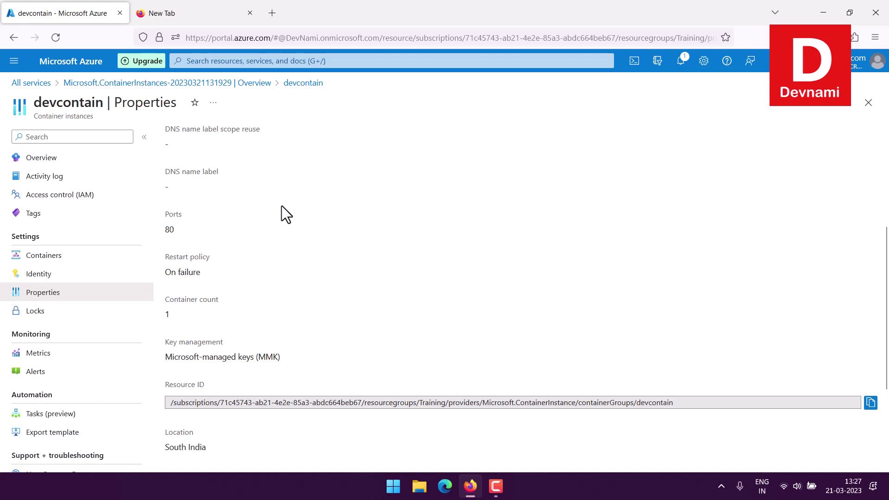
scroll(282, 204, down, 3)
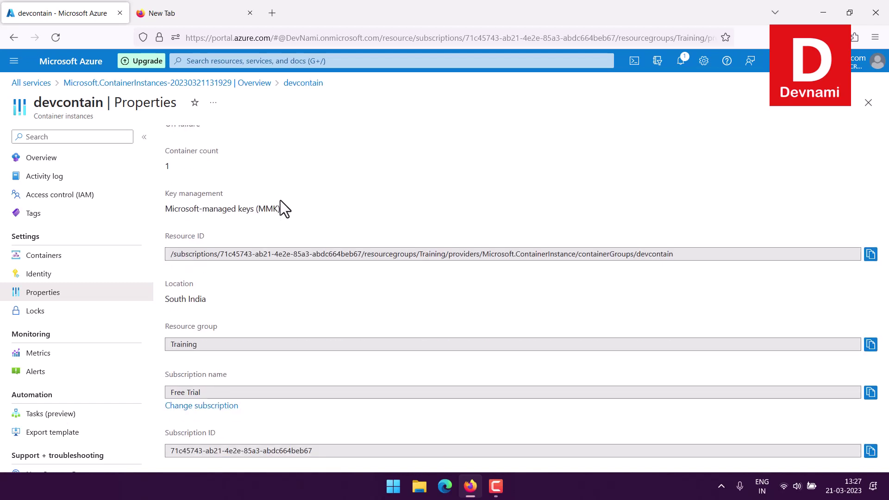
scroll(280, 200, up, 7)
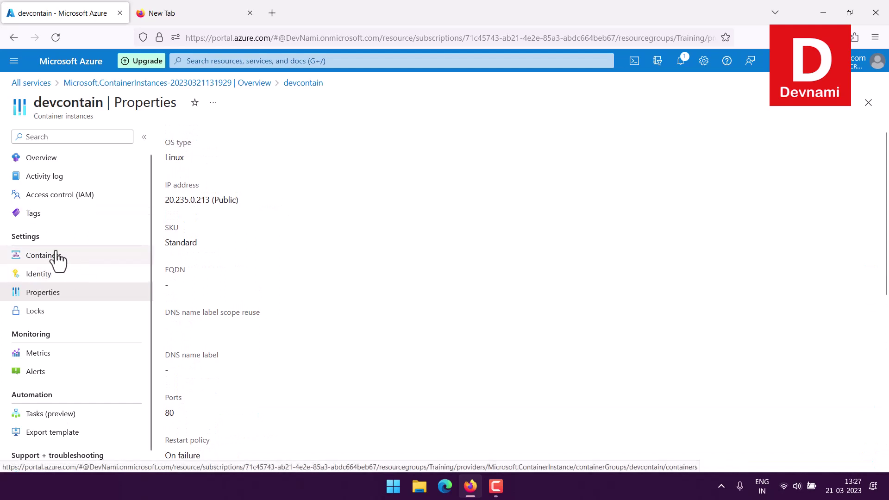
View your own access level and current role assignments in the access control of devcontain, and close the assignments pane.
click(56, 196)
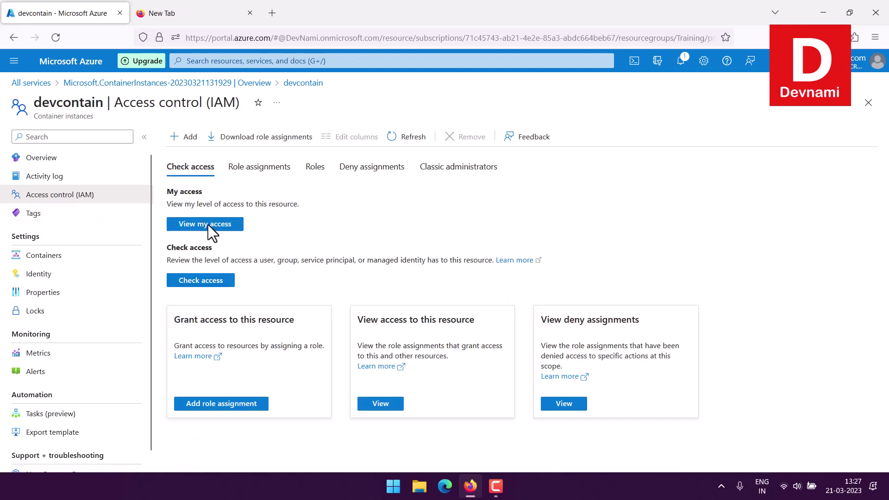
drag(191, 204, 296, 209)
click(290, 217)
key(Tab)
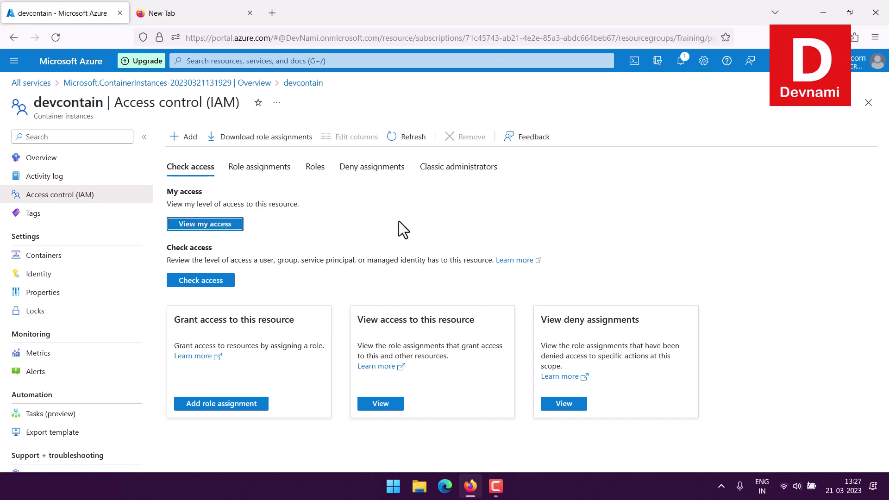
key(Return)
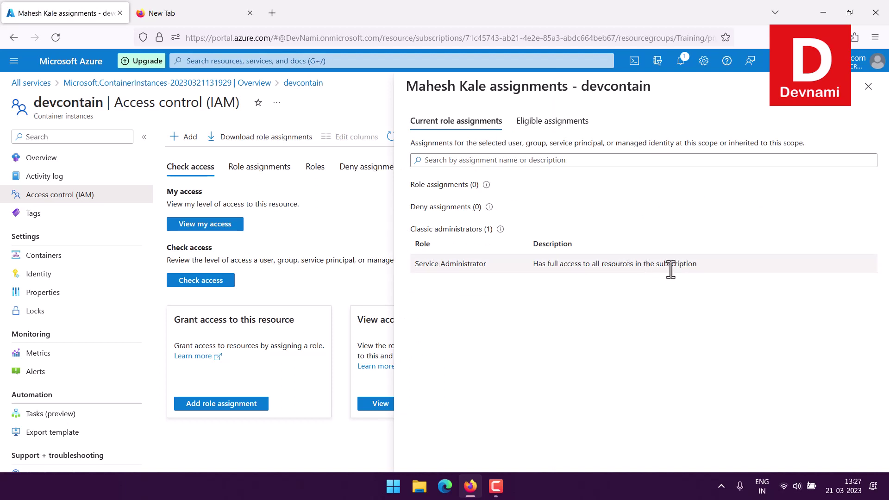
click(868, 86)
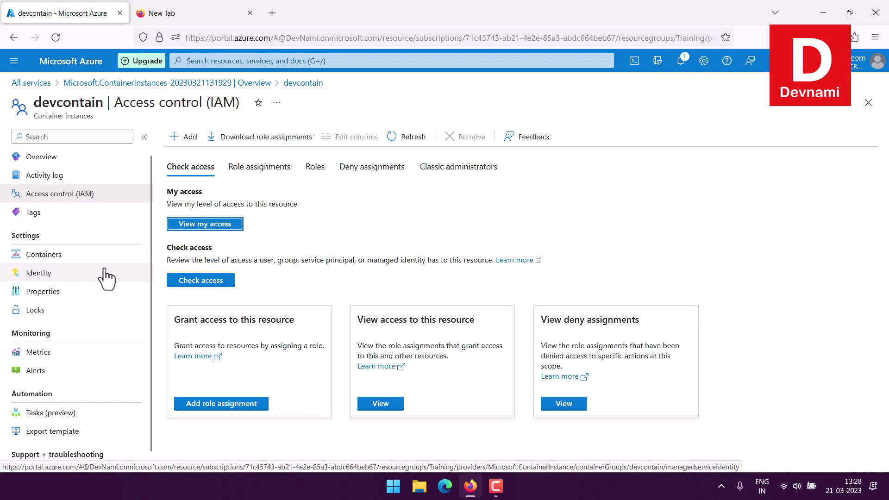
scroll(106, 277, down, 1)
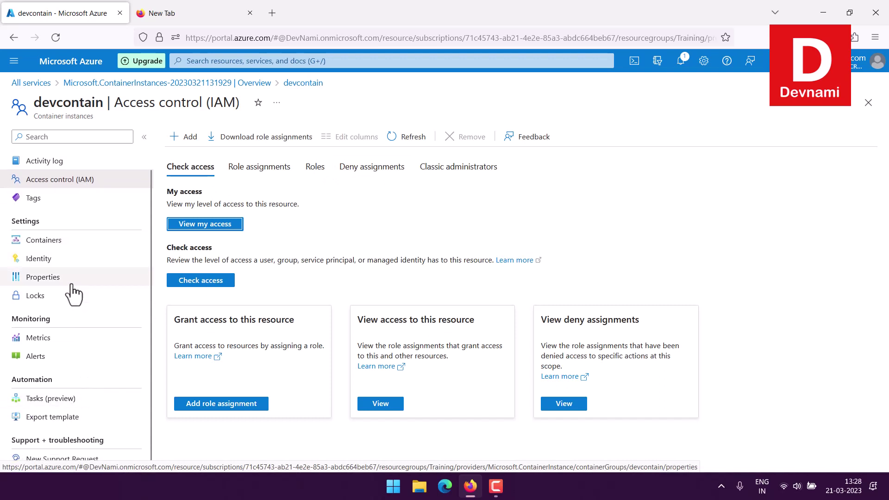
click(95, 333)
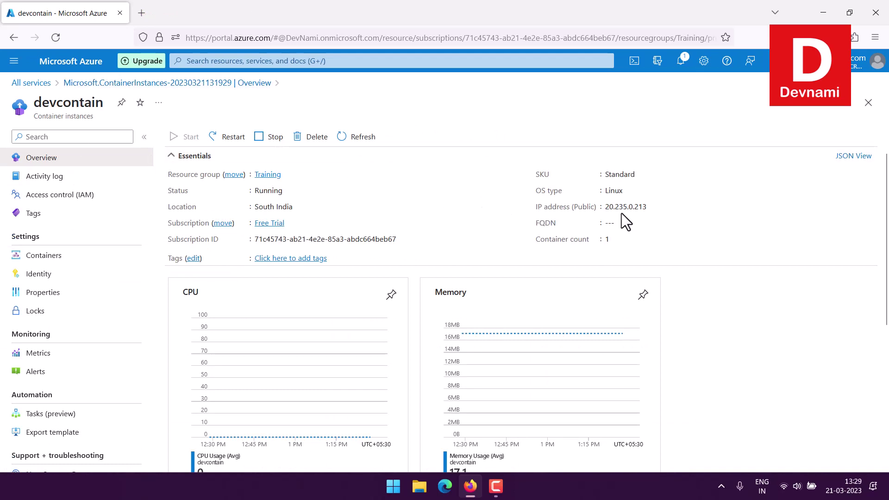
Copy the public IP address from the devcontain overview and load it in a new browser tab.
mouse_move(608, 209)
click(653, 206)
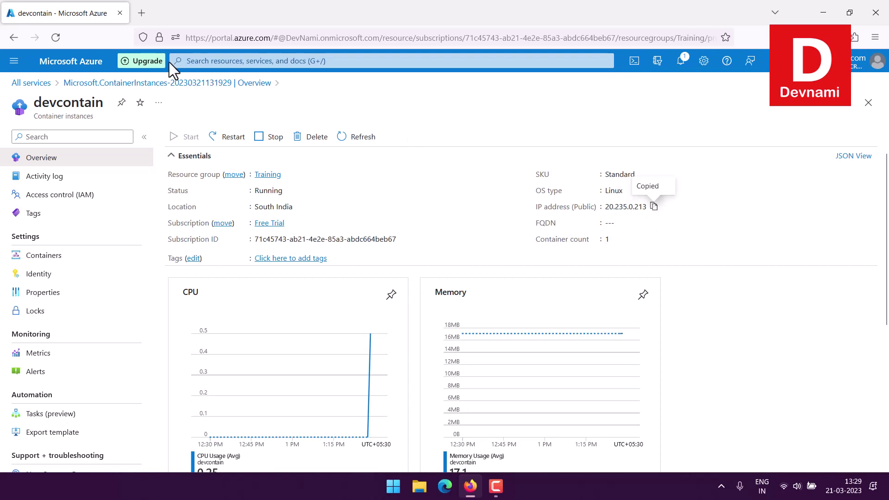
click(141, 13)
right_click(171, 38)
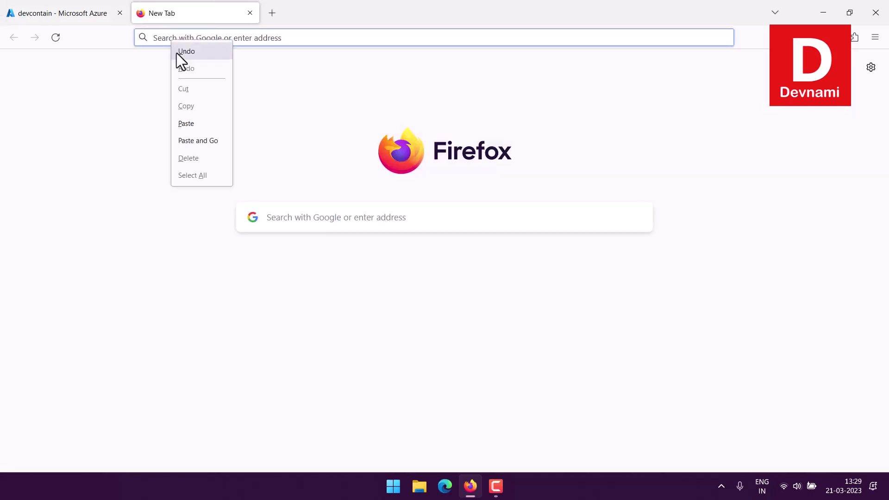
click(206, 141)
Examine the heading of the web page served by the container at its public IP address.
drag(273, 76, 629, 80)
click(625, 74)
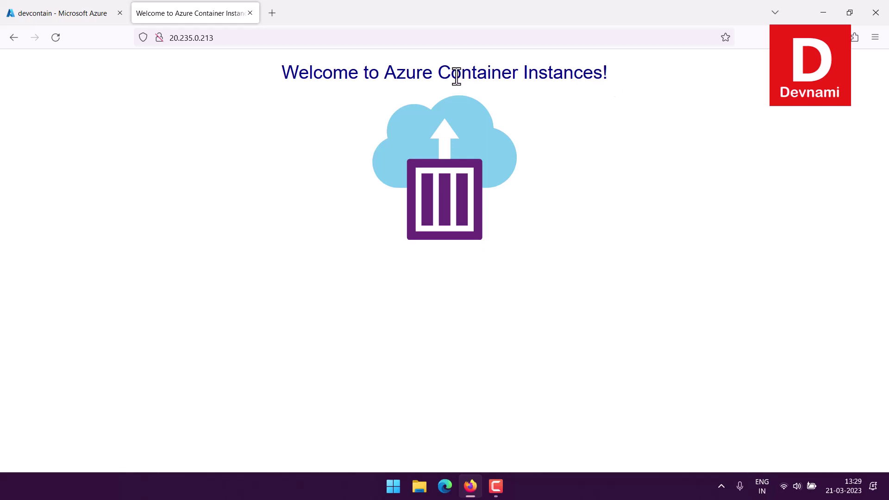
drag(456, 75, 607, 72)
click(607, 71)
drag(283, 74, 324, 80)
click(291, 84)
Recheck the devcontain overview against the container's welcome page, and close the welcome page's tab.
click(66, 18)
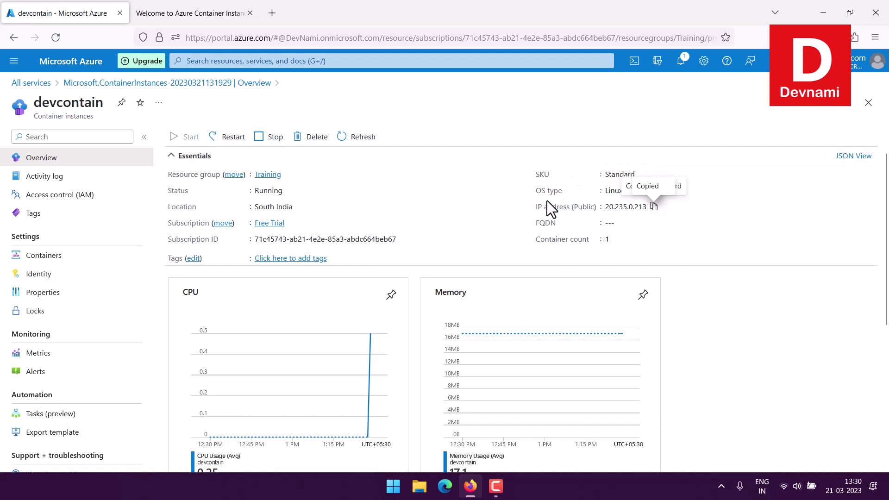
click(216, 19)
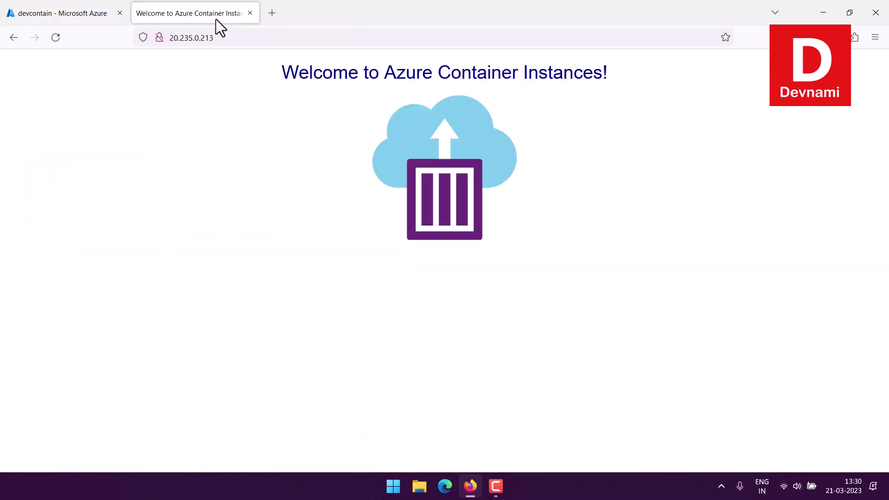
drag(298, 74, 611, 74)
click(648, 80)
click(249, 14)
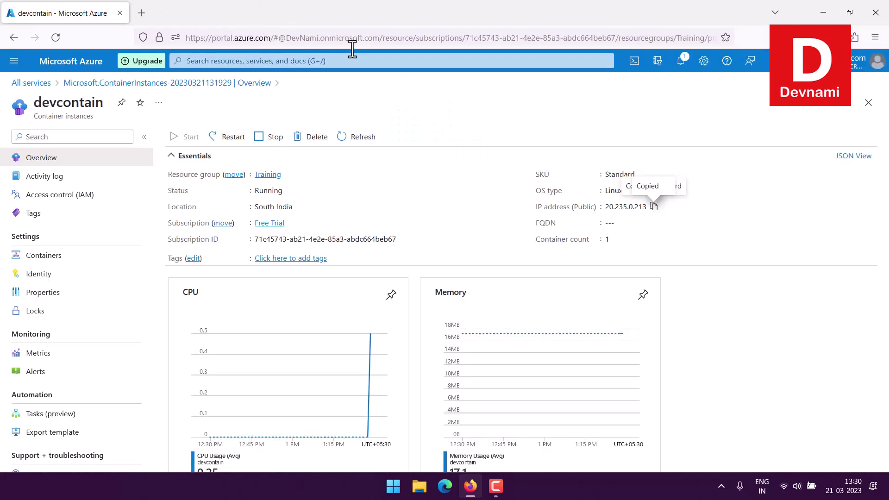